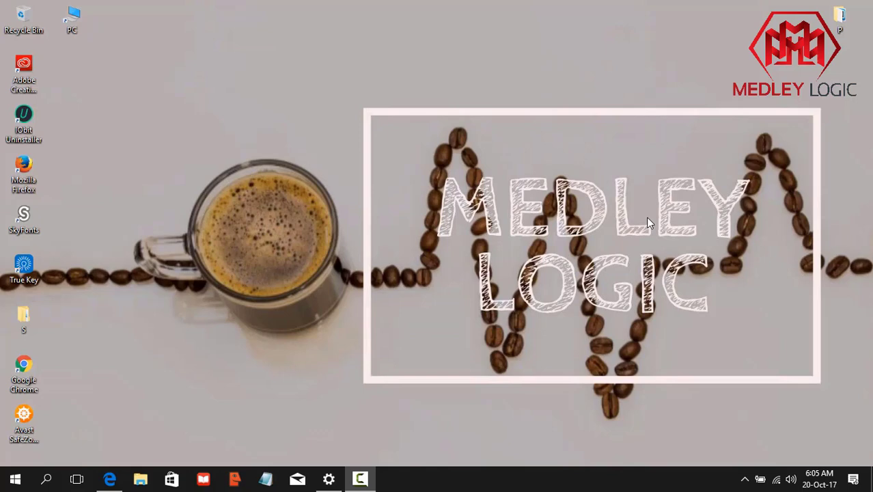
- Go to the VPN page of Network & Internet settings from the network tray icon
left_click(775, 479)
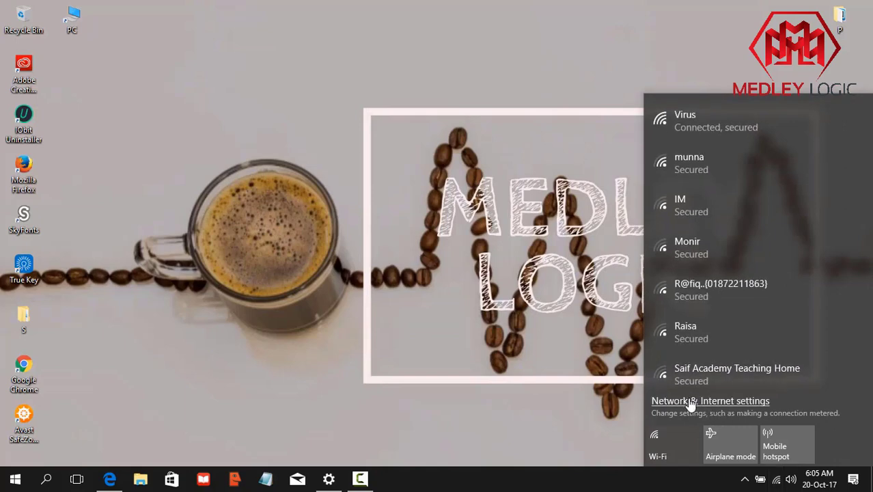
left_click(689, 401)
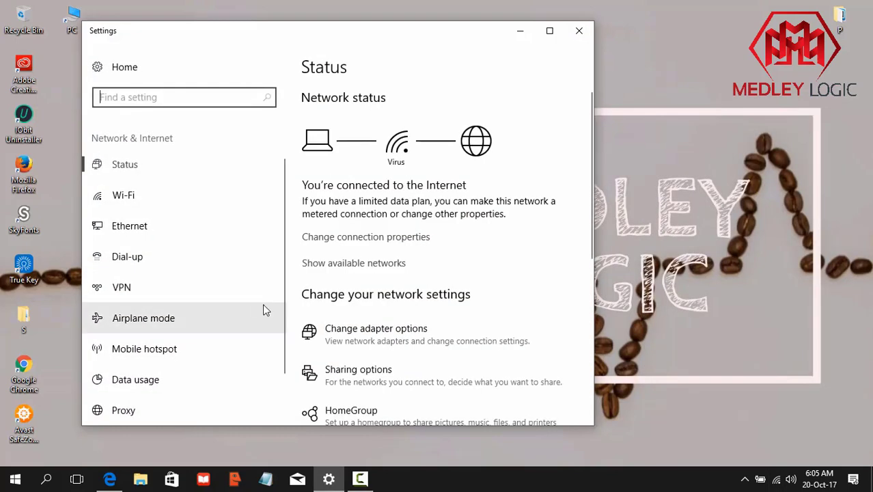
left_click(220, 293)
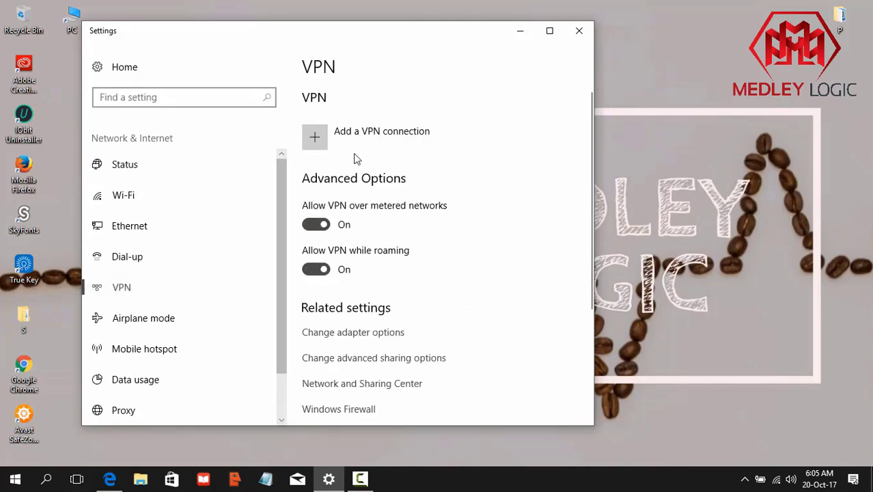
- Begin adding a VPN connection and pick Windows (built-in) as the provider
left_click(366, 135)
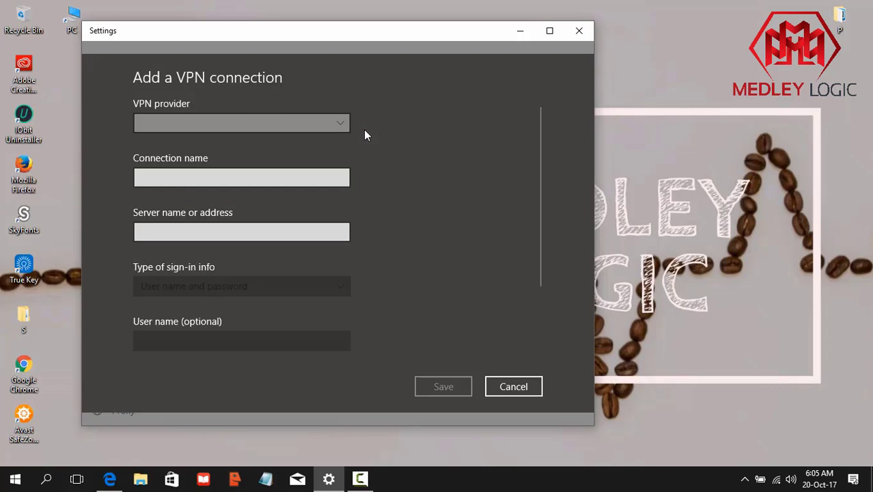
left_click(306, 121)
left_click(293, 126)
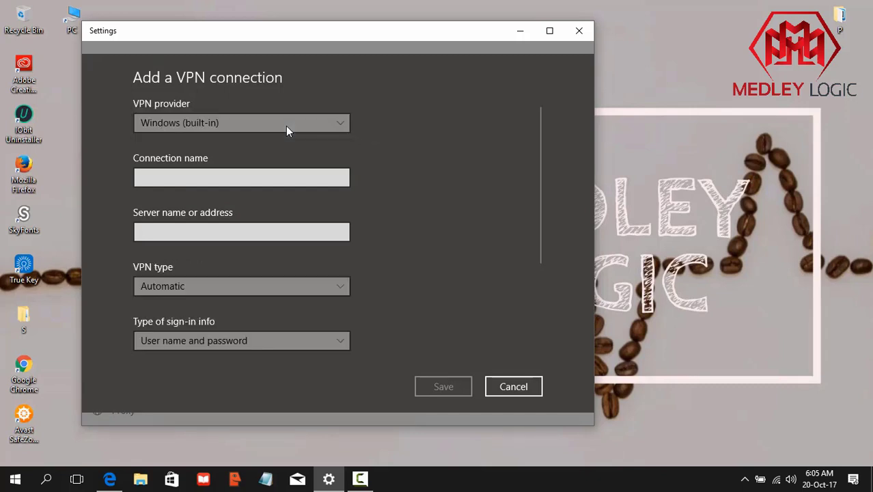
left_click(275, 178)
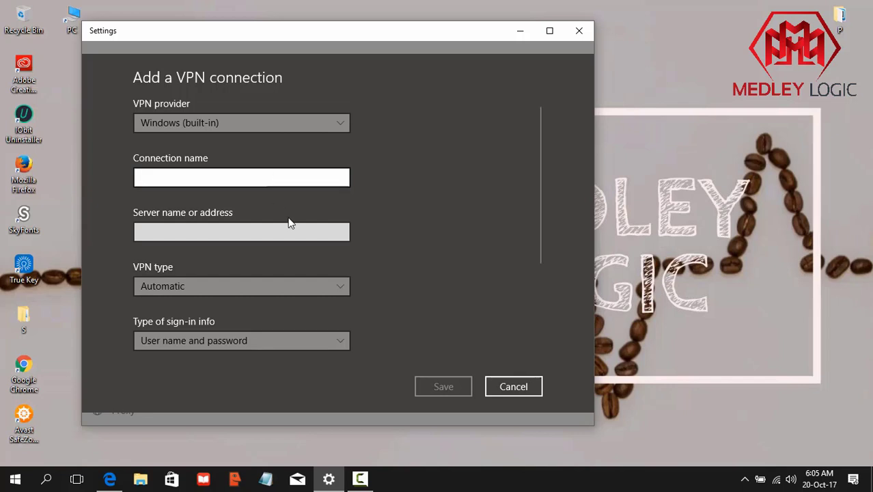
scroll(295, 230, "down", 3)
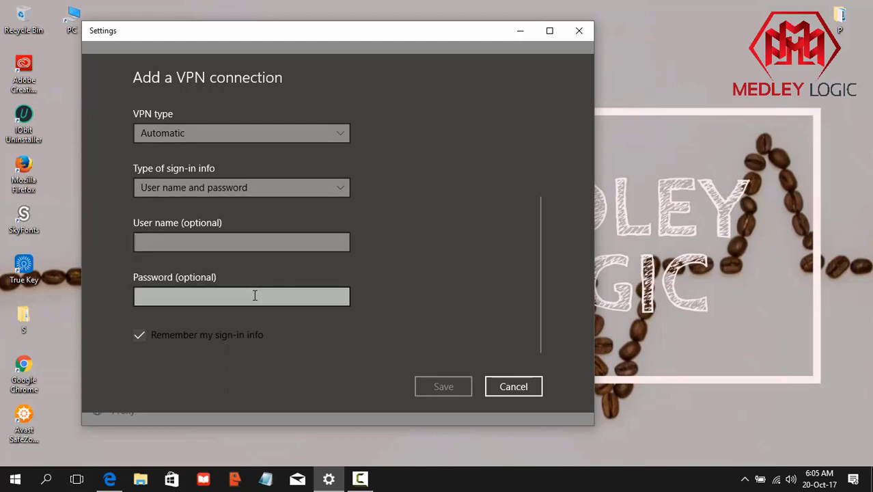
scroll(254, 295, "up", 3)
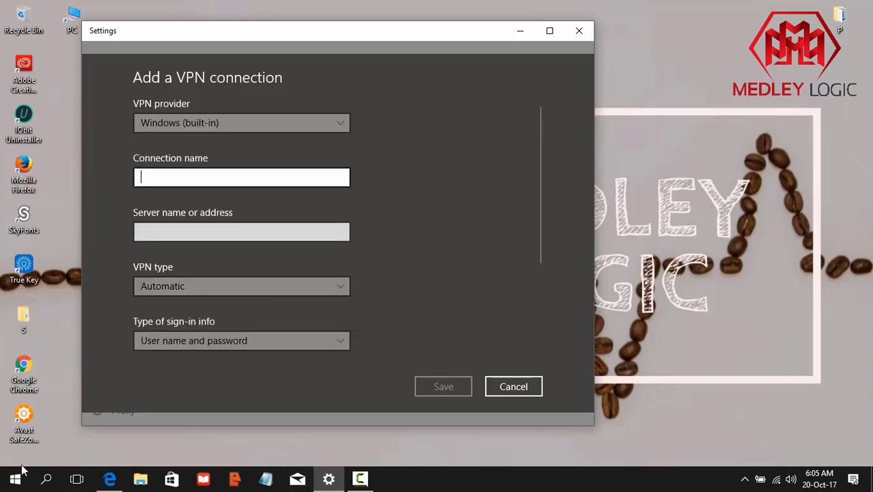
- Load vpnbook.com in Microsoft Edge
left_click(109, 478)
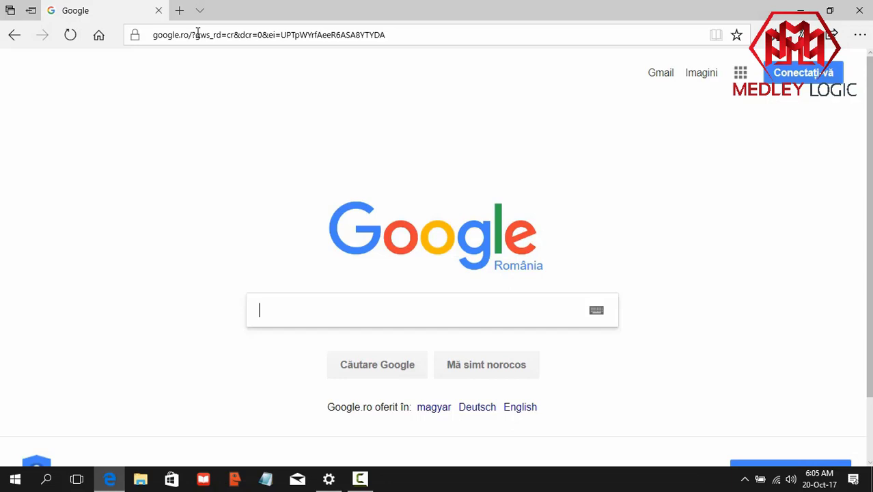
left_click(197, 34)
type("v")
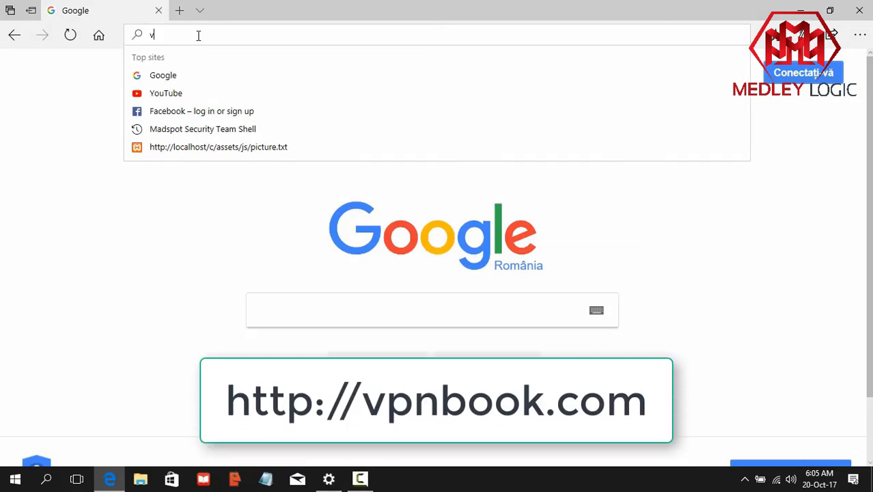
type("pnbook.")
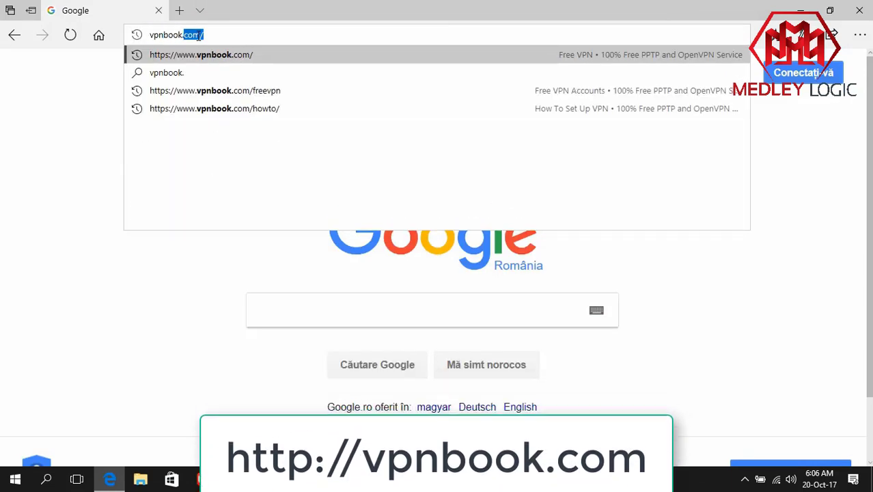
type("com")
key("Return")
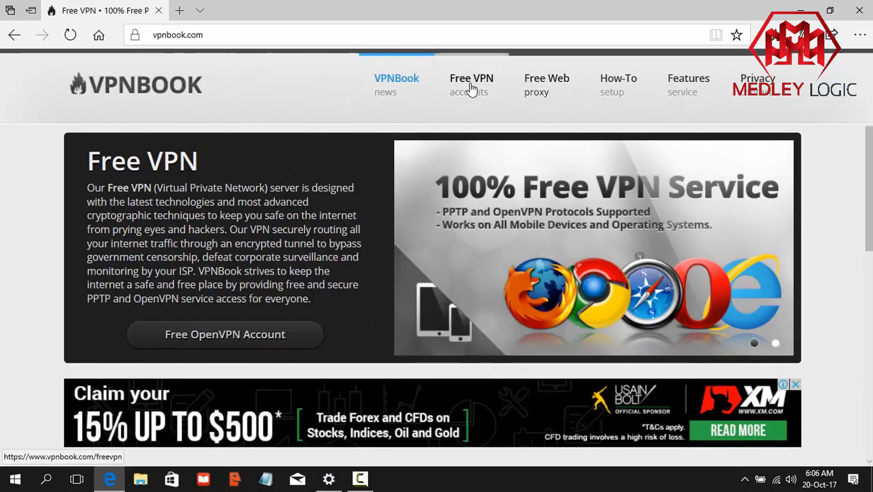
- On the Free VPN page, copy the euro214.vpnbook.com server address
left_click(471, 89)
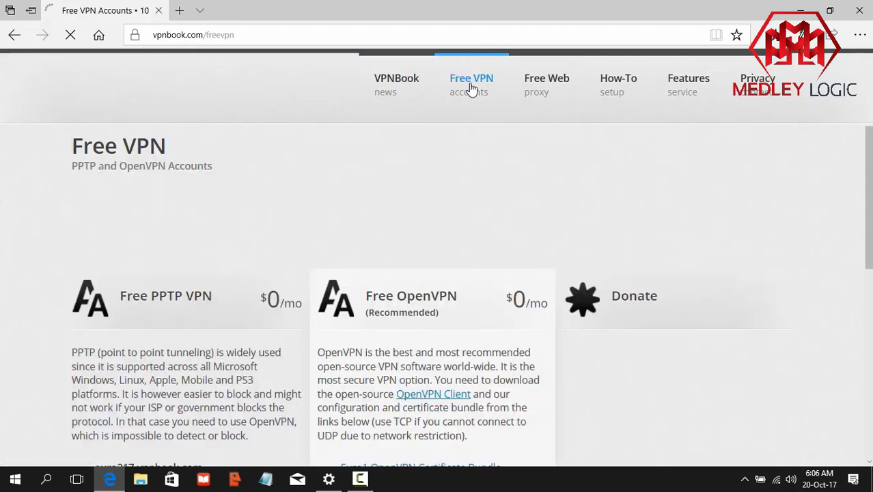
scroll(374, 287, "down", 3)
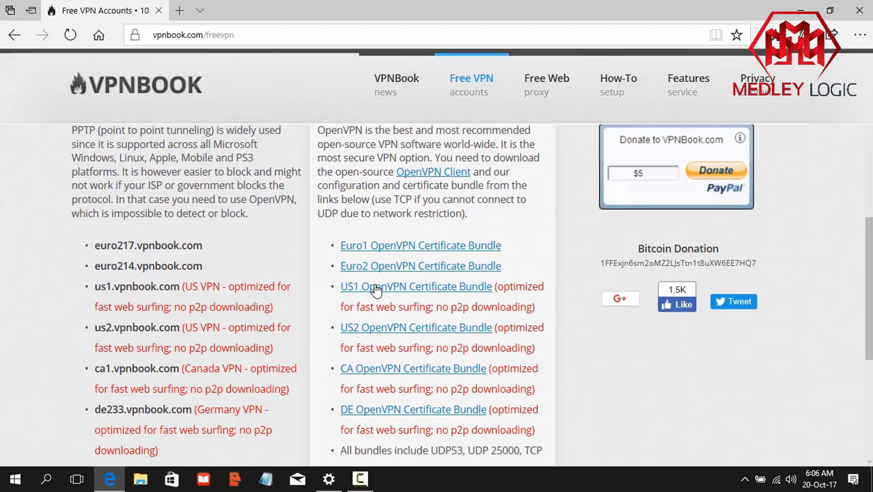
scroll(375, 290, "down", 1)
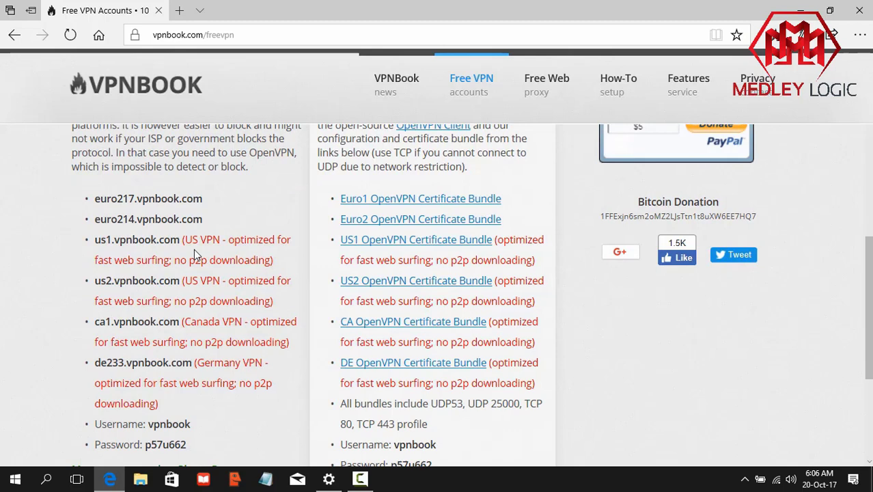
scroll(194, 251, "down", 1)
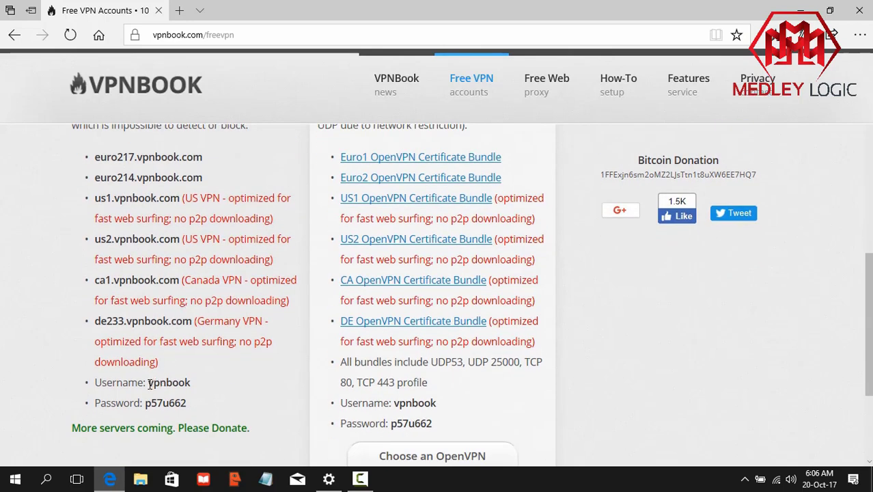
scroll(150, 384, "up", 1)
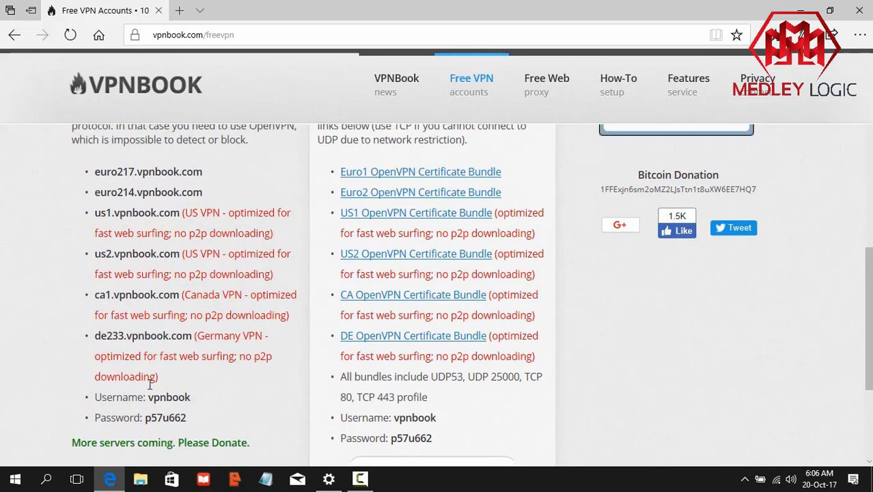
scroll(150, 384, "down", 1)
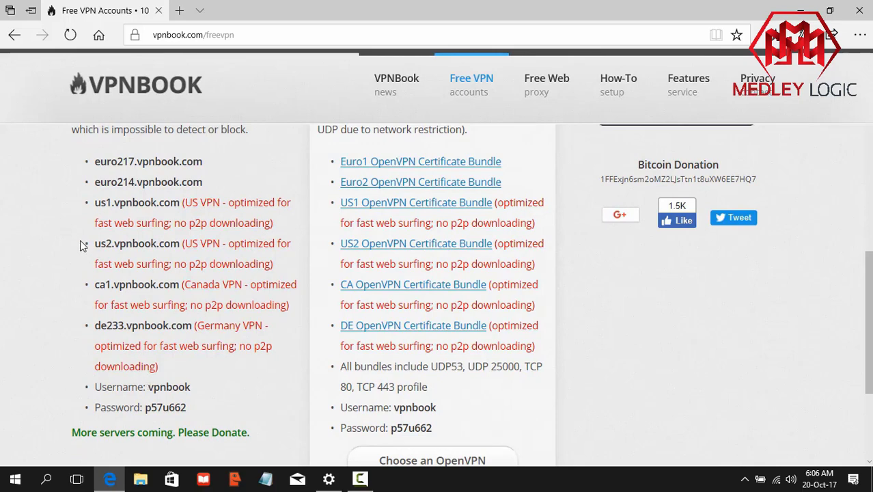
left_click_drag(95, 186, 196, 193)
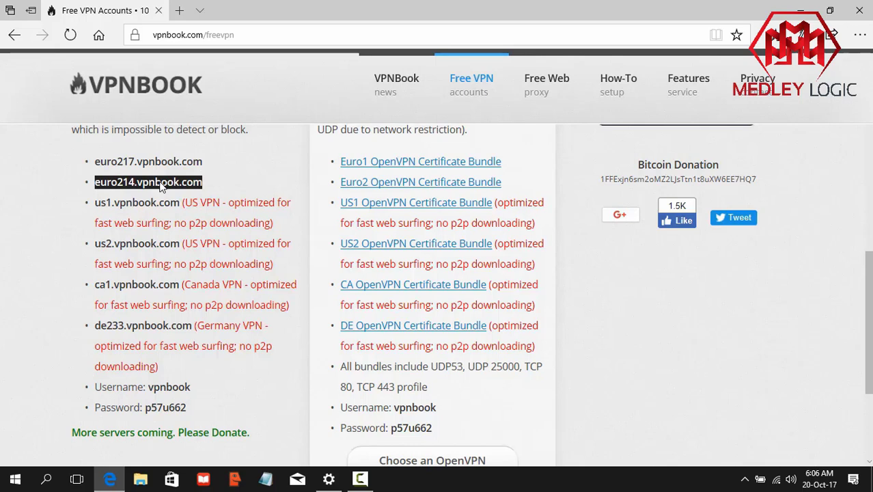
right_click(161, 186)
left_click(175, 217)
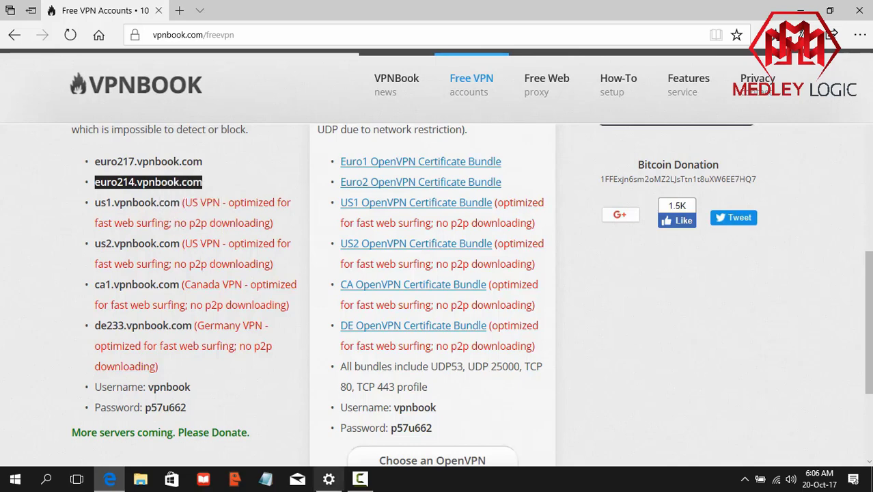
- Paste euro214.vpnbook.com as the server address and name the connection 'Vpn'
left_click(328, 479)
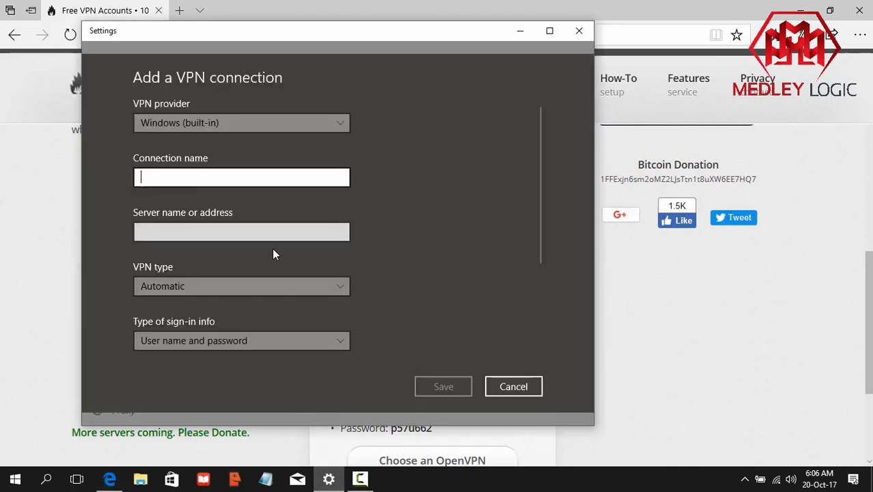
left_click(236, 226)
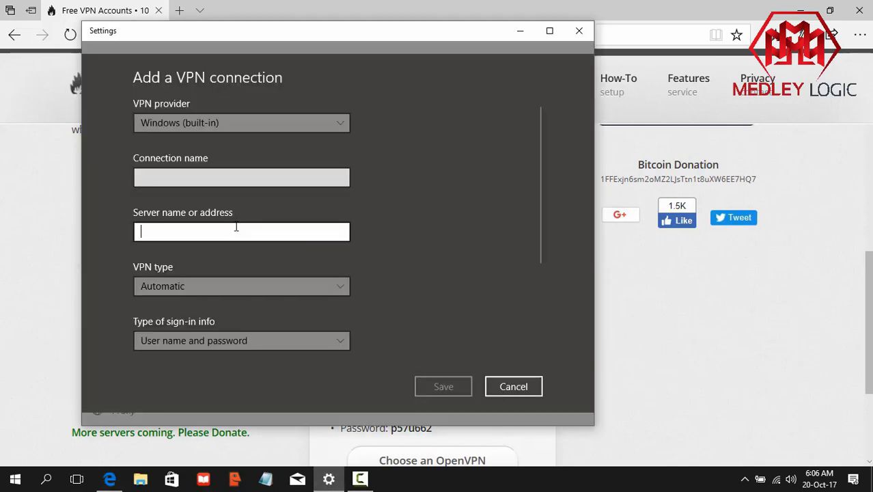
key("ctrl+v")
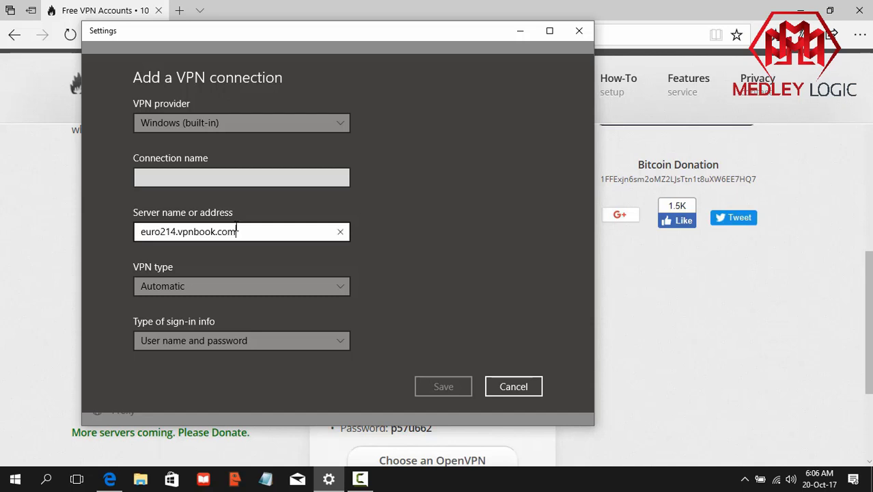
left_click(197, 176)
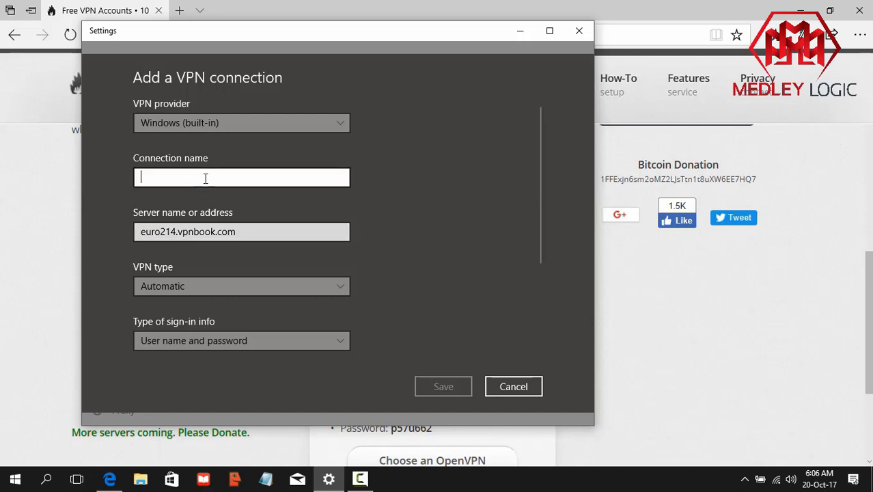
type("Vpn")
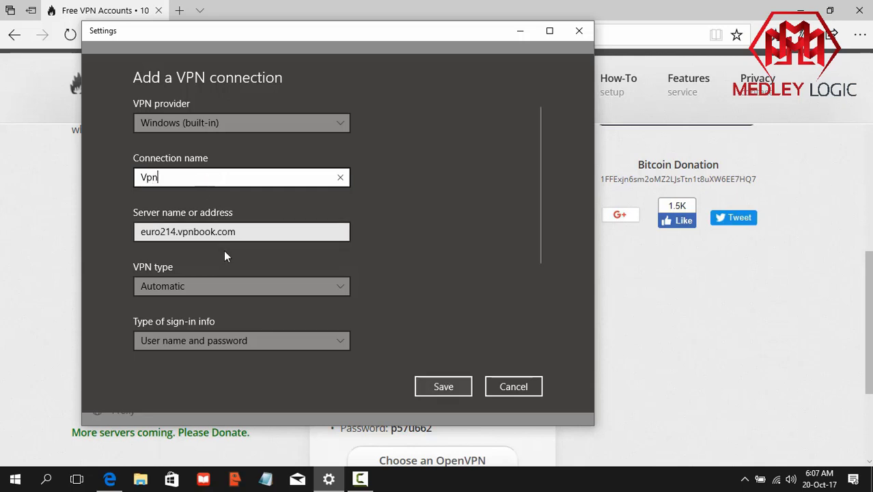
scroll(223, 250, "down", 2)
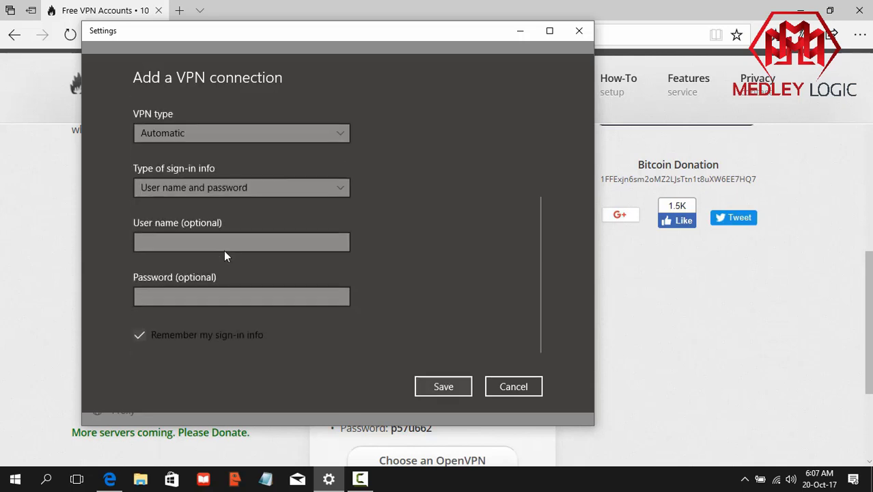
left_click(64, 324)
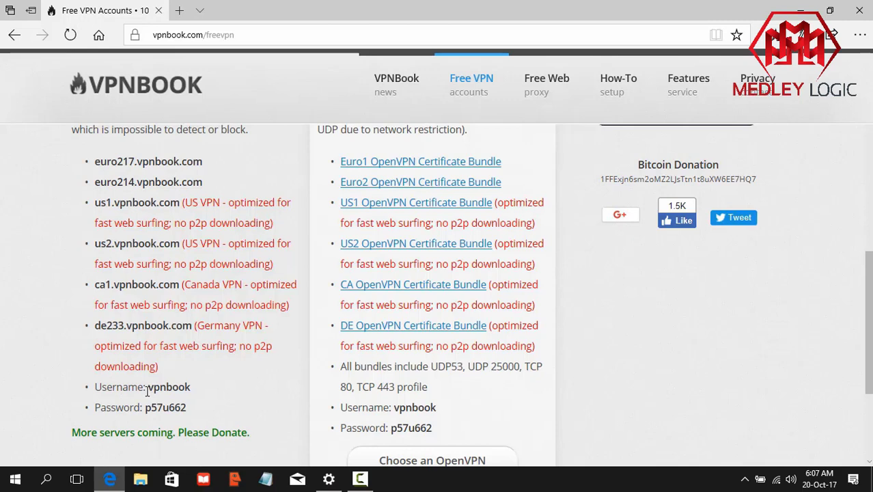
- Copy the VPNBook username from the page into the connection's User name field
left_click_drag(146, 387, 171, 393)
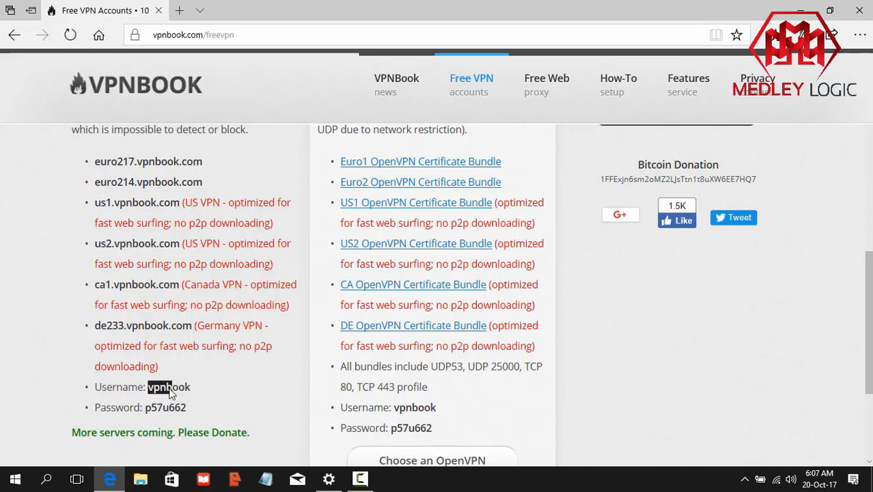
double_click(169, 393)
right_click(170, 394)
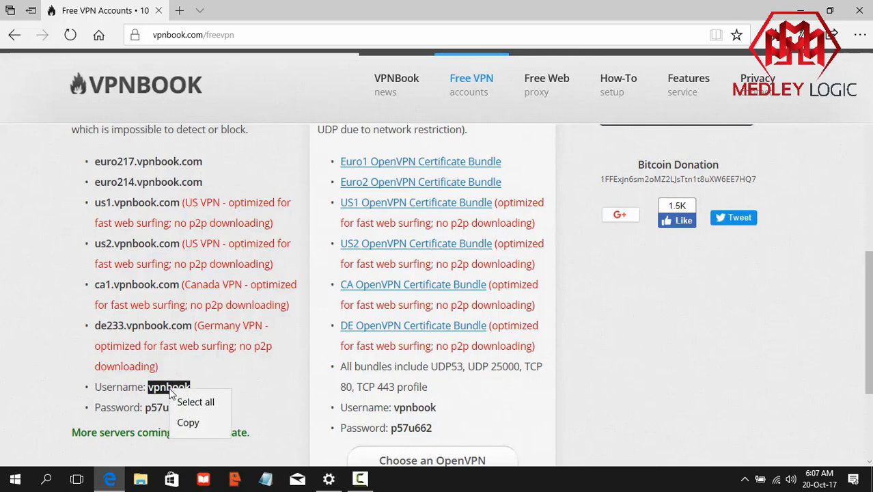
left_click(195, 426)
left_click(328, 478)
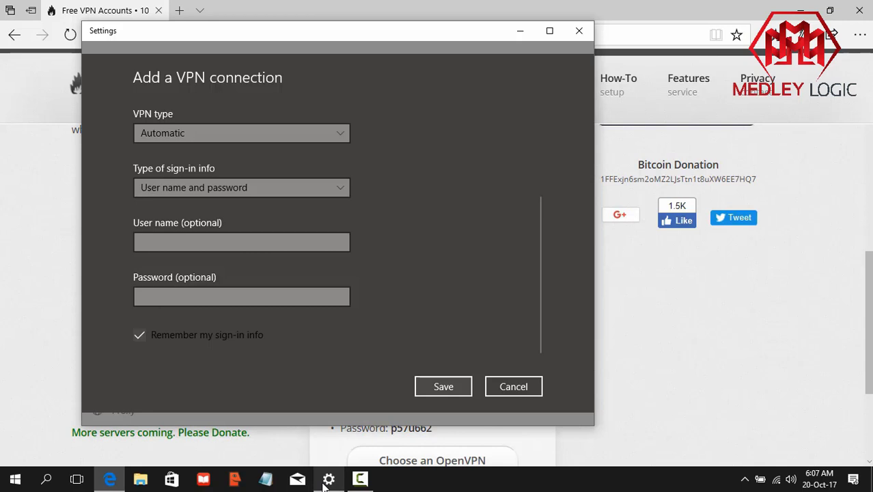
left_click(217, 239)
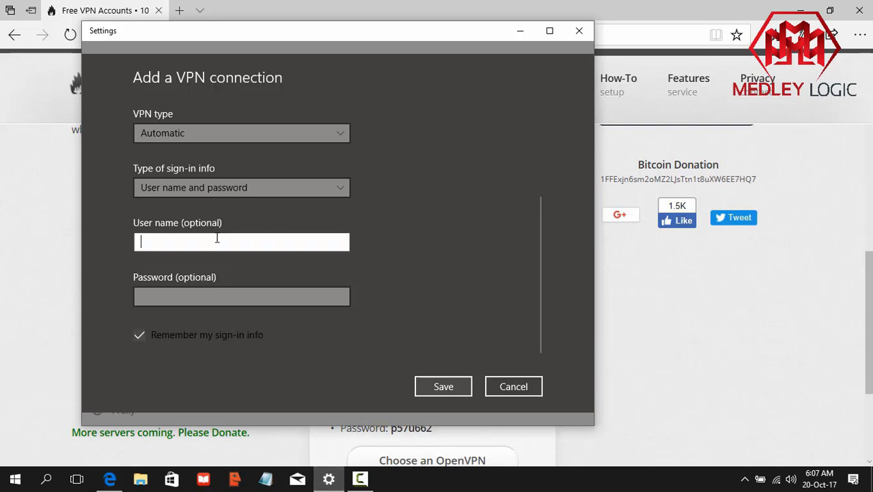
key("ctrl+v")
- Copy the VPNBook password into the Password field and save the connection
left_click(48, 362)
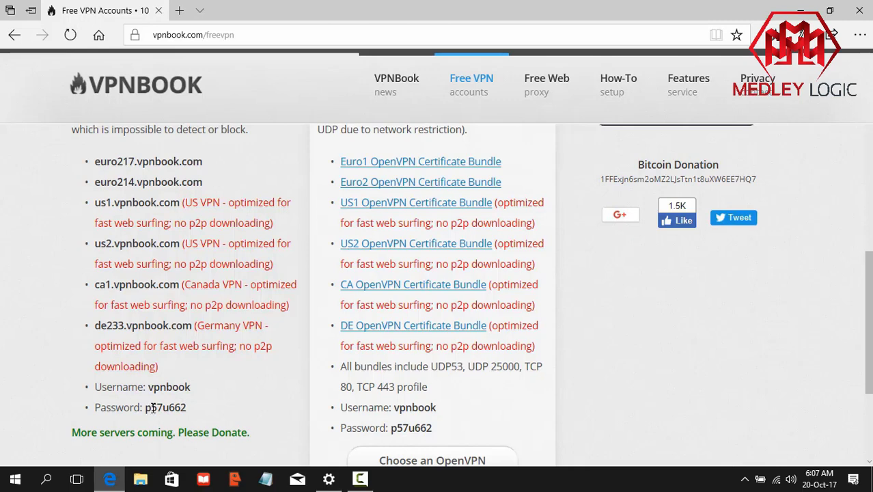
left_click_drag(145, 407, 190, 408)
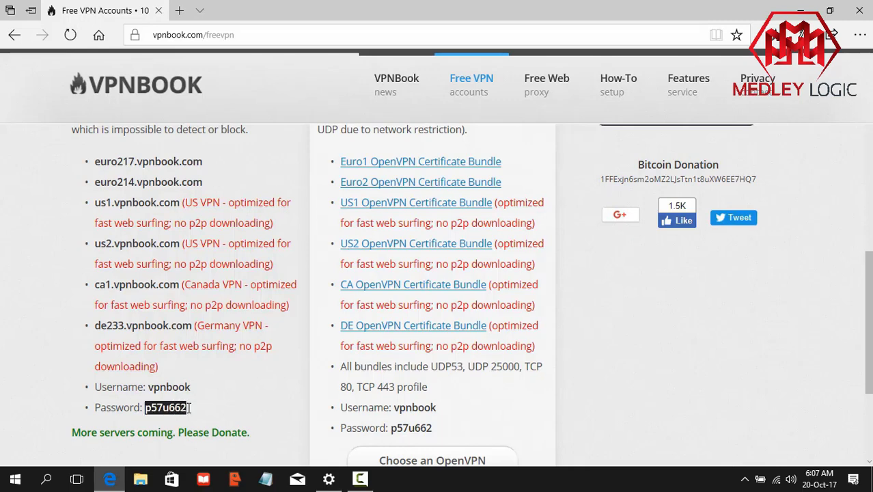
right_click(190, 407)
left_click(152, 406)
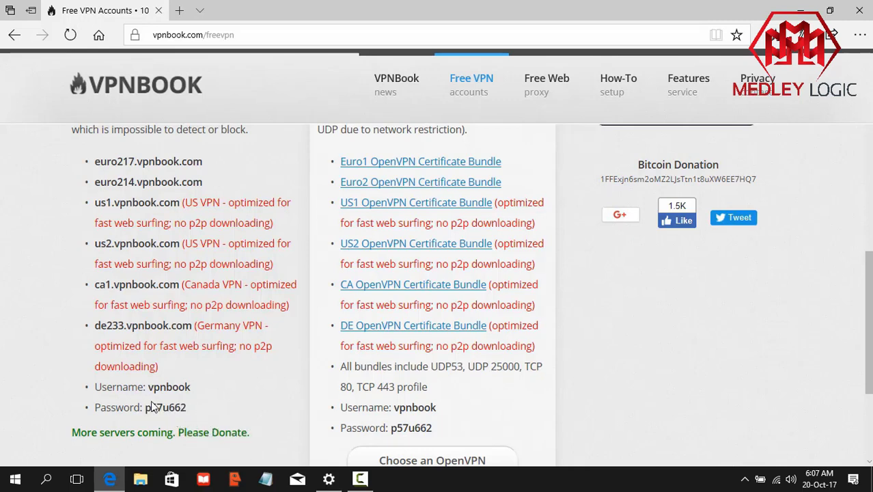
double_click(158, 408)
right_click(159, 410)
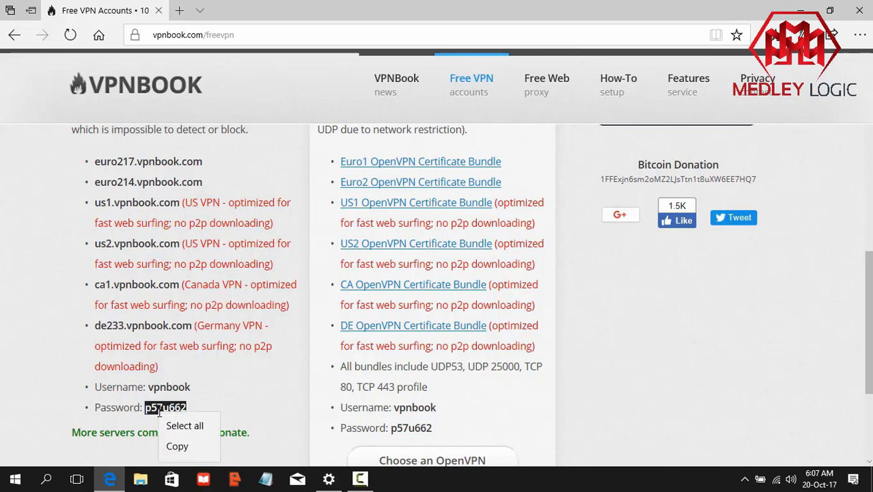
left_click(177, 446)
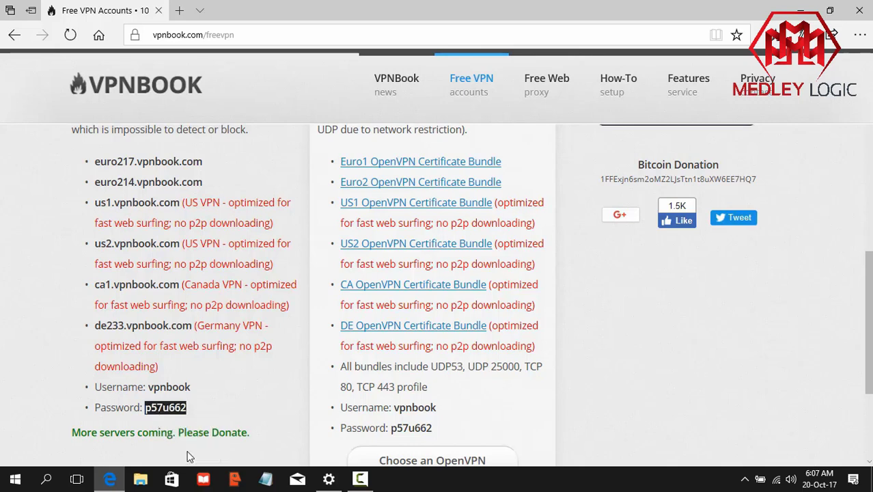
left_click(330, 481)
left_click(241, 296)
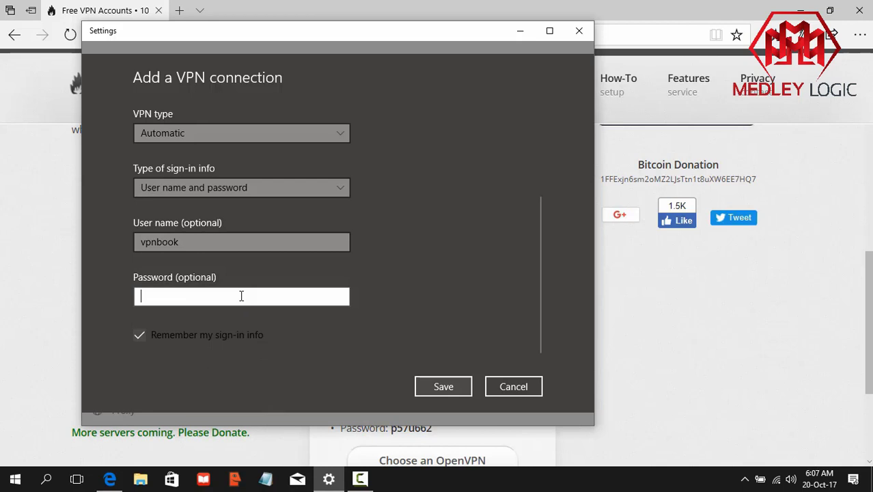
key("ctrl+v")
left_click(443, 387)
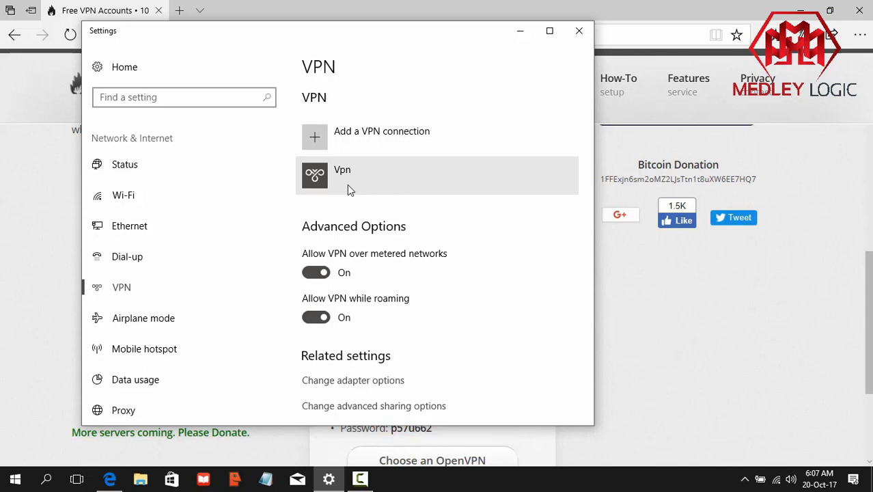
- Connect the saved Vpn connection from Settings > VPN
left_click(348, 188)
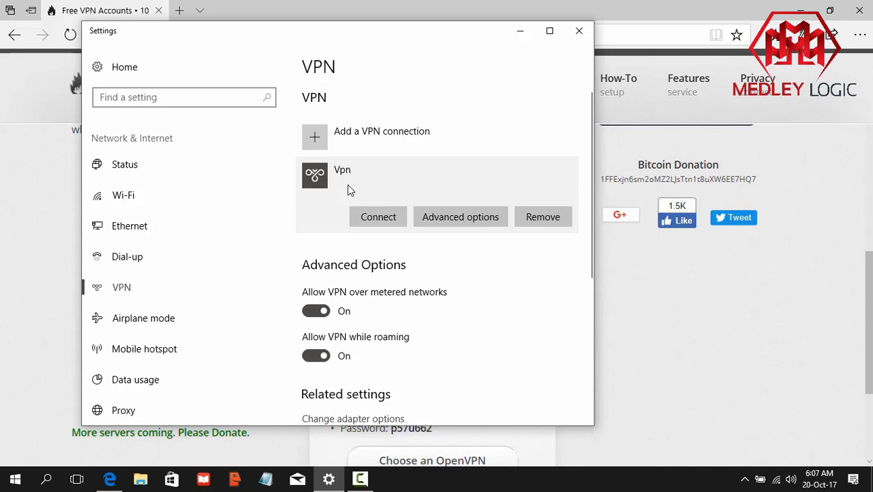
left_click(376, 218)
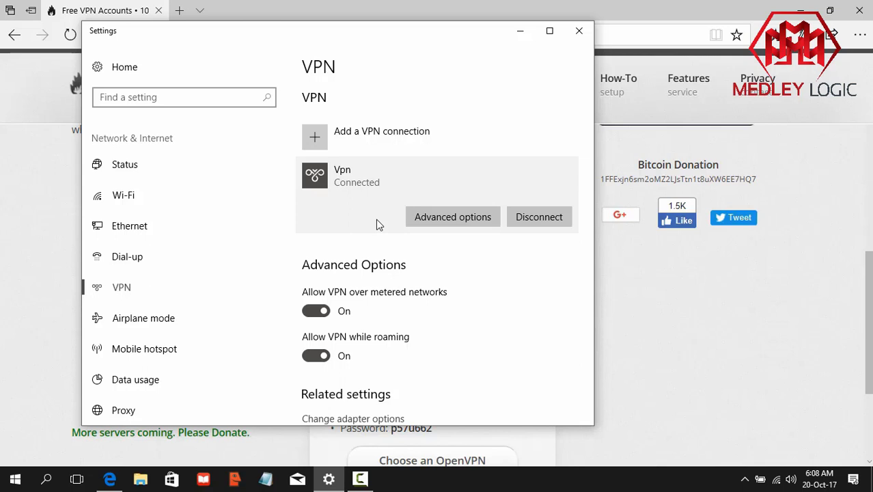
- Load whoer.net in a new Edge tab and check the IP shows euro214.vpnbook.com, Romania
left_click(23, 178)
left_click(178, 11)
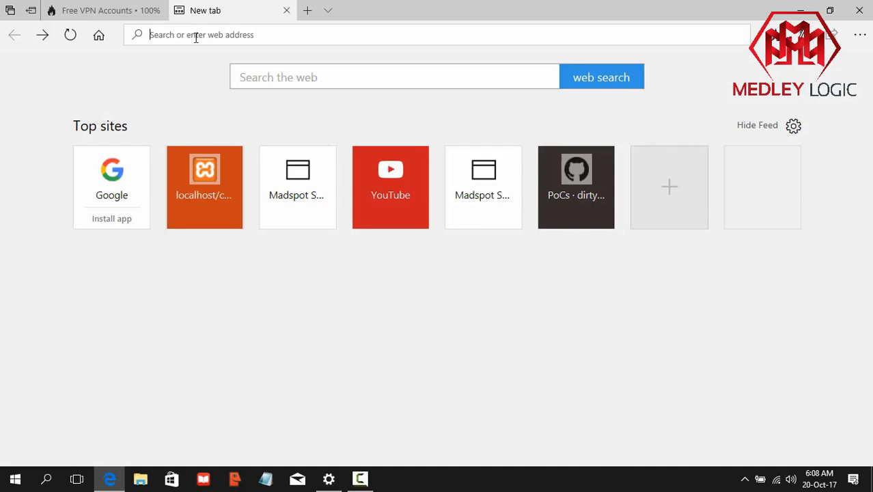
type("whoer.net/")
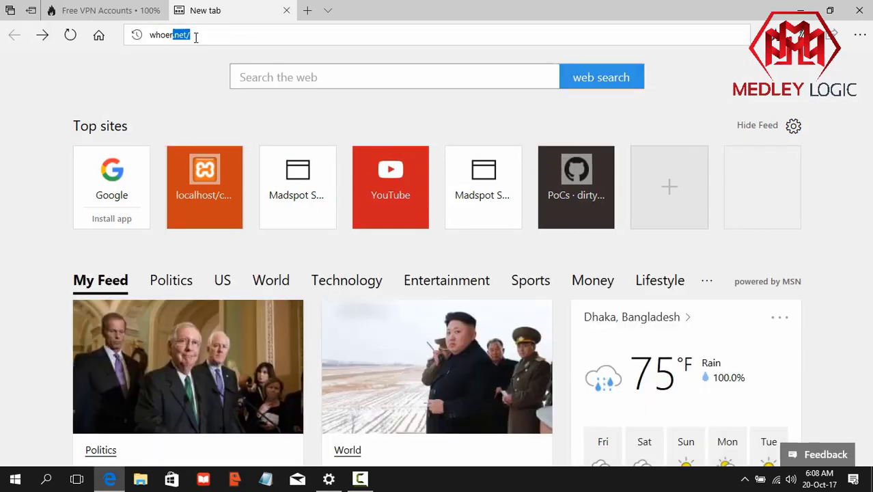
key("Return")
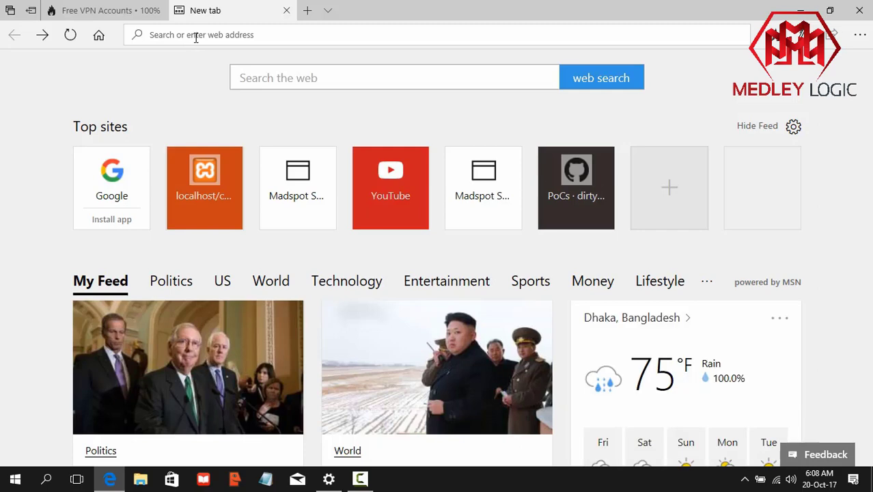
left_click(212, 39)
type("whoer.net/")
key("Return")
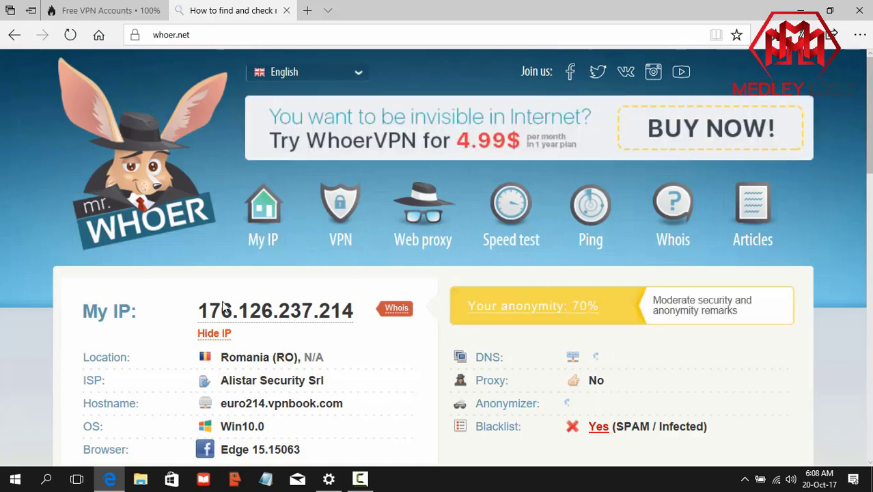
scroll(222, 306, "down", 1)
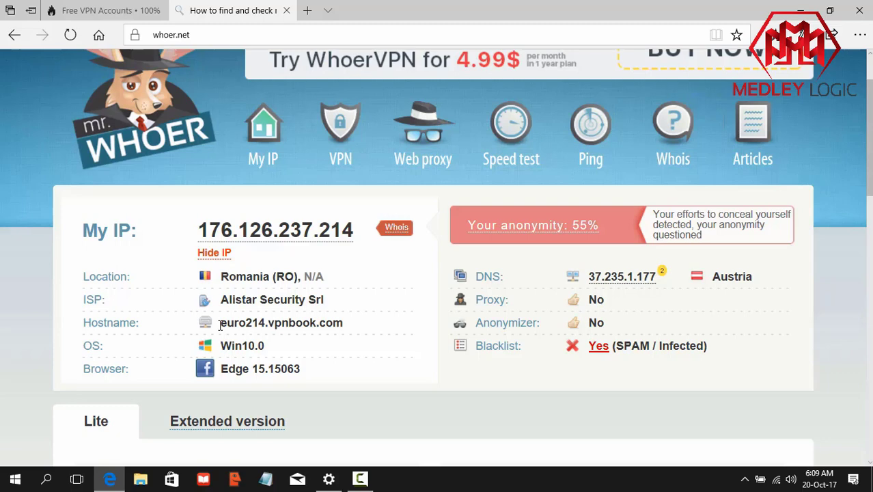
- Disconnect Vpn from the taskbar network flyout, with Edge and Settings minimized
left_click(797, 12)
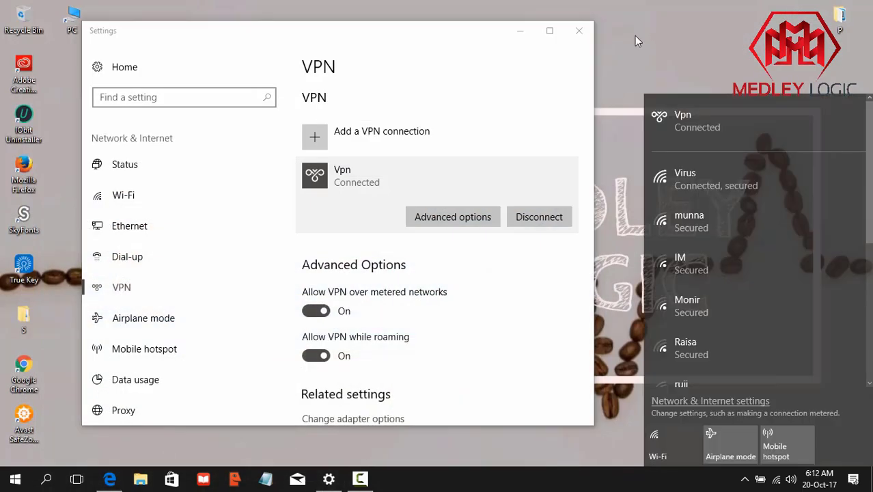
left_click(635, 37)
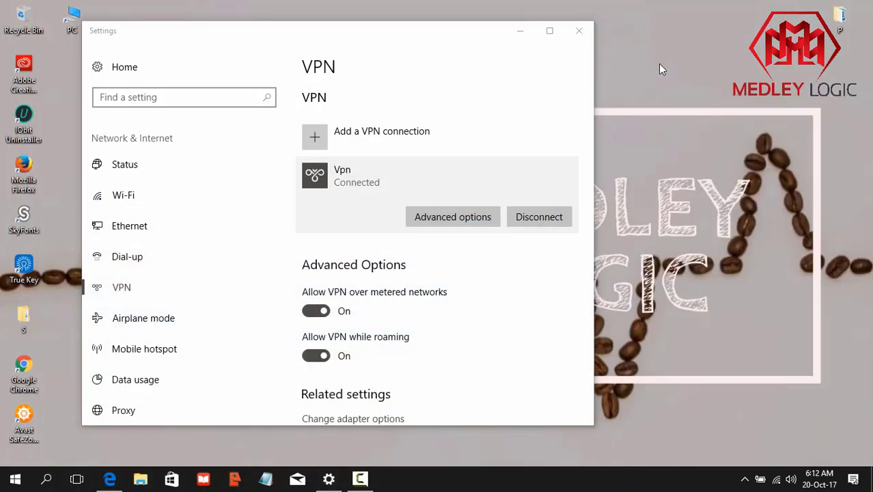
left_click(776, 479)
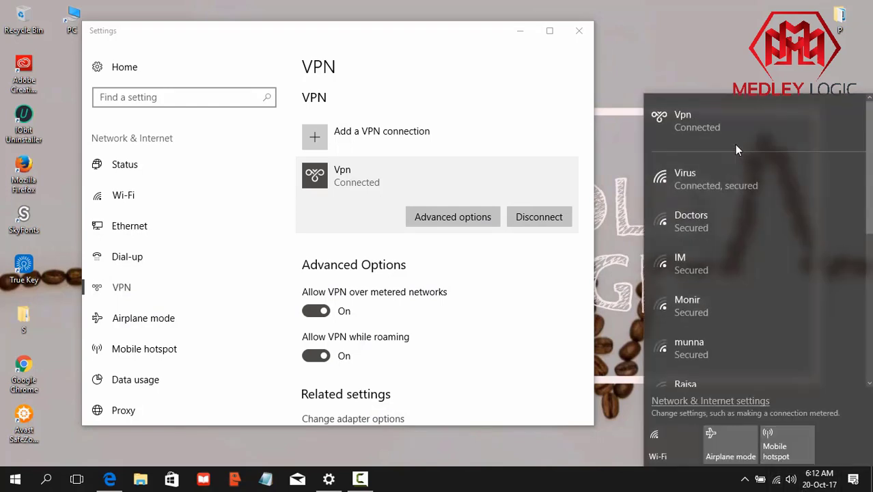
left_click(720, 127)
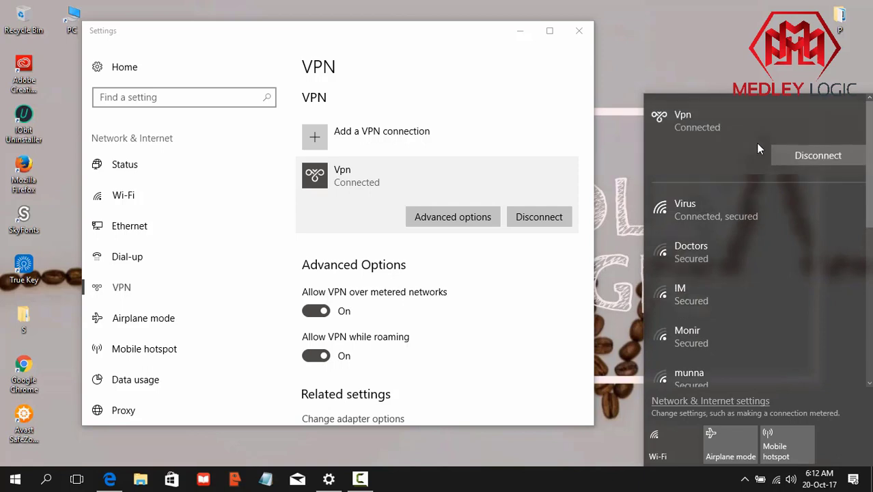
left_click(793, 160)
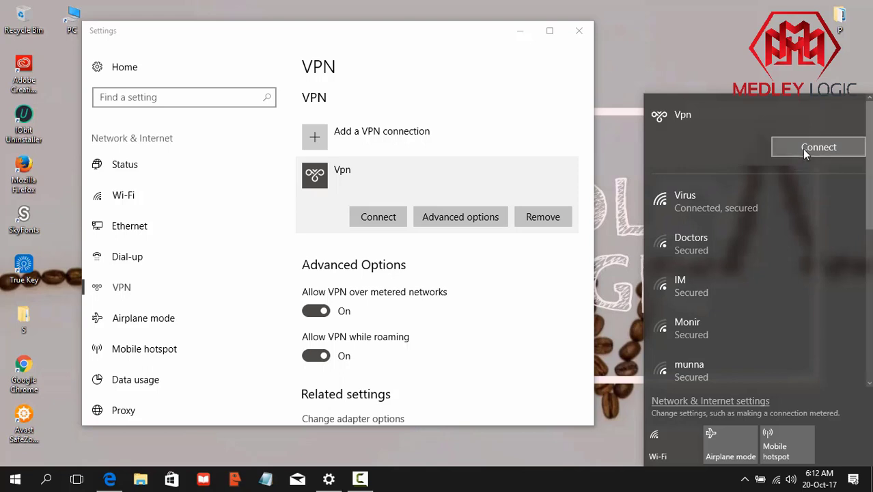
left_click(802, 149)
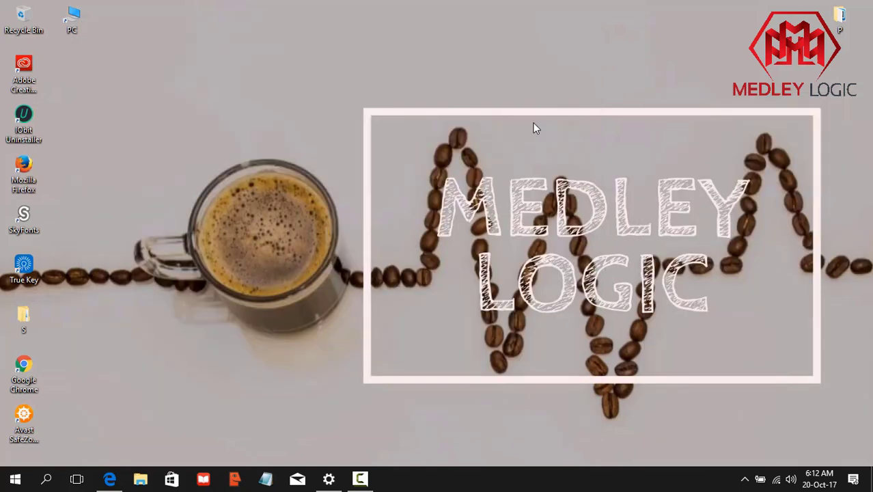
left_click(329, 478)
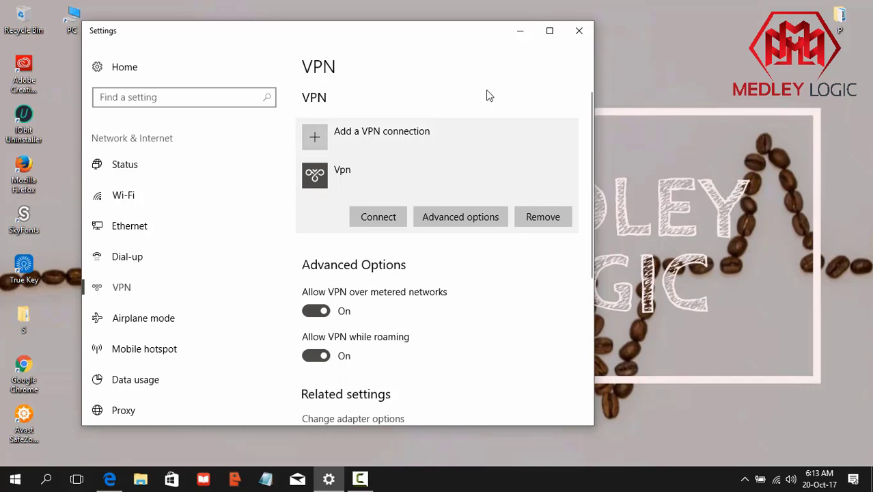
left_click(517, 32)
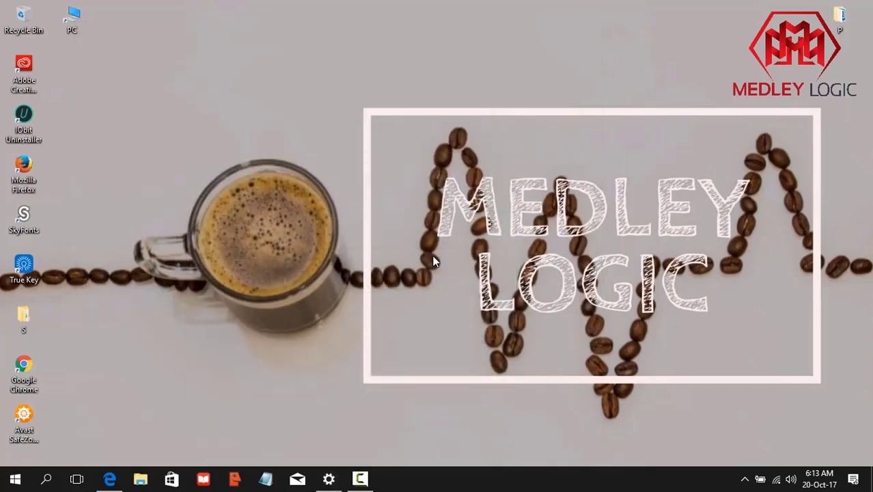